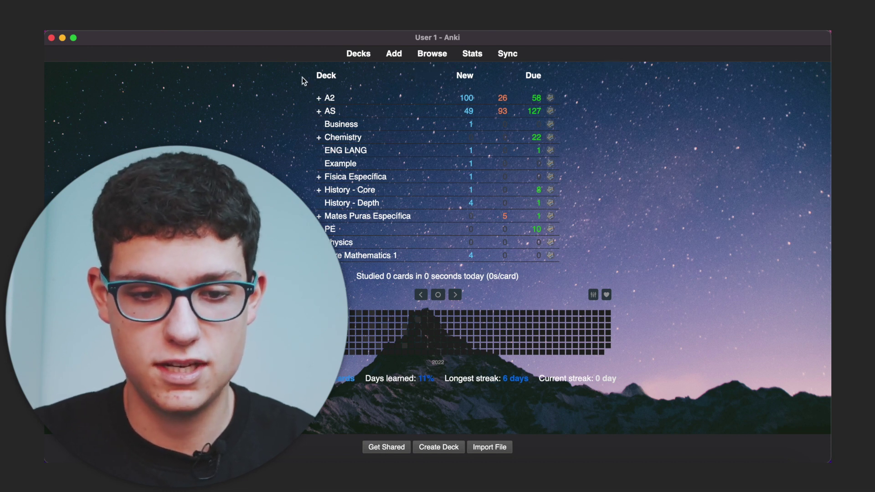
pyautogui.click(361, 58)
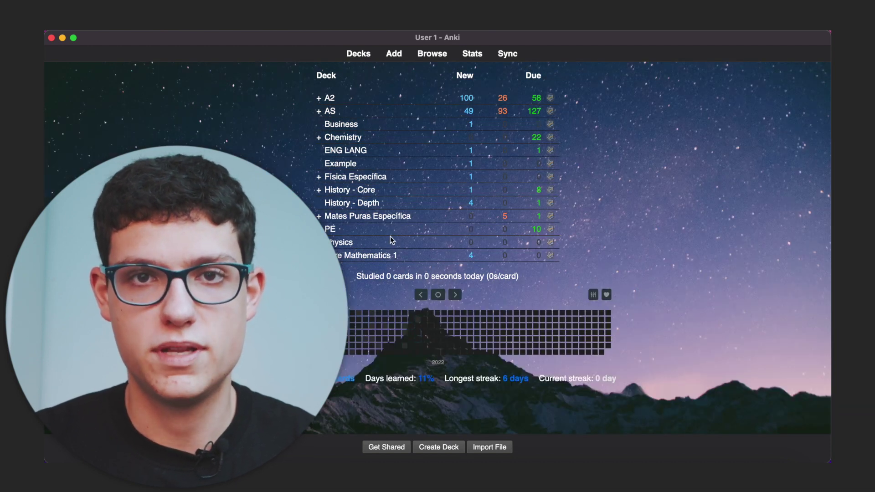
pyautogui.click(319, 98)
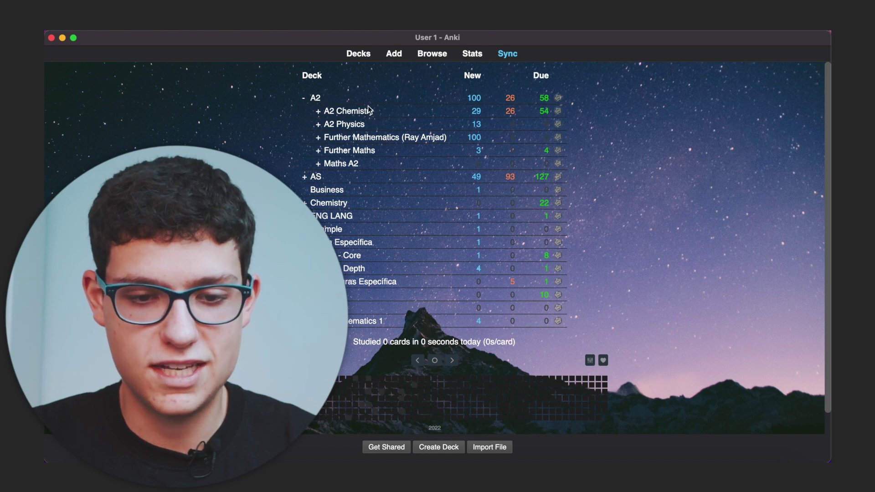
pyautogui.click(304, 99)
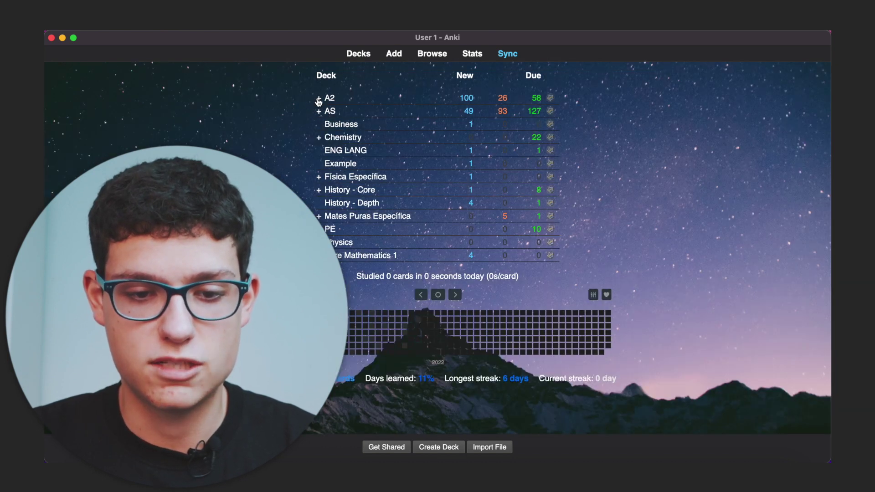
pyautogui.click(319, 98)
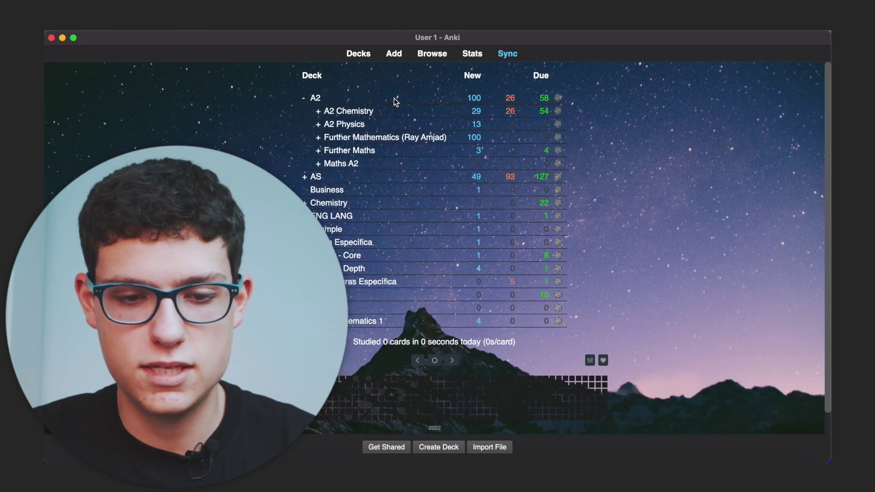
pyautogui.click(305, 99)
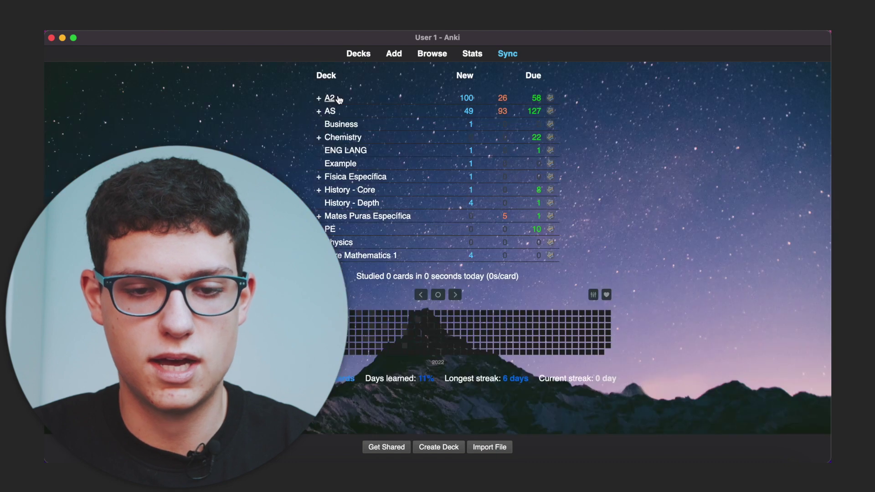
# - Start studying the Topic 15 organic chemistry deck, found in Unit 4 of A2 Chemistry under A2
pyautogui.click(319, 98)
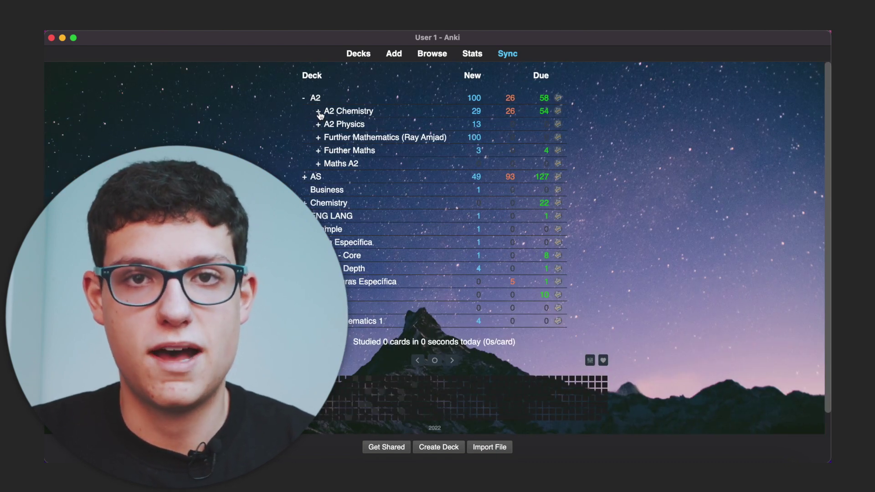
pyautogui.click(318, 112)
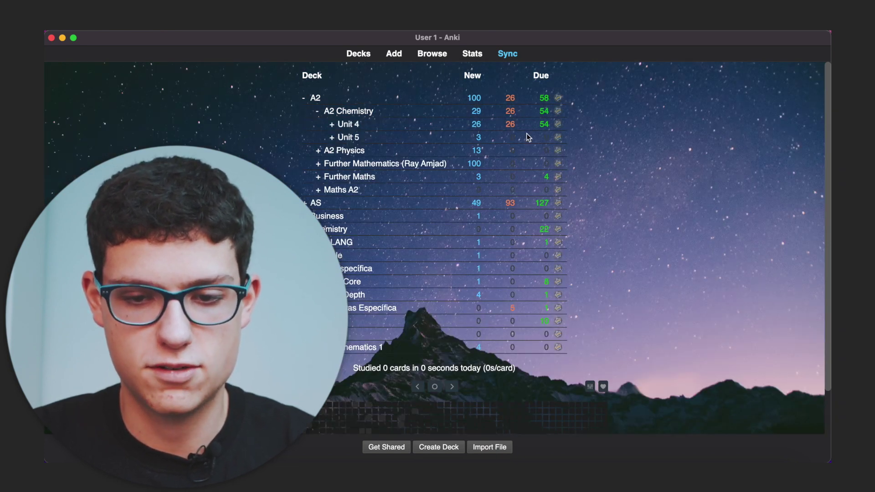
pyautogui.click(333, 127)
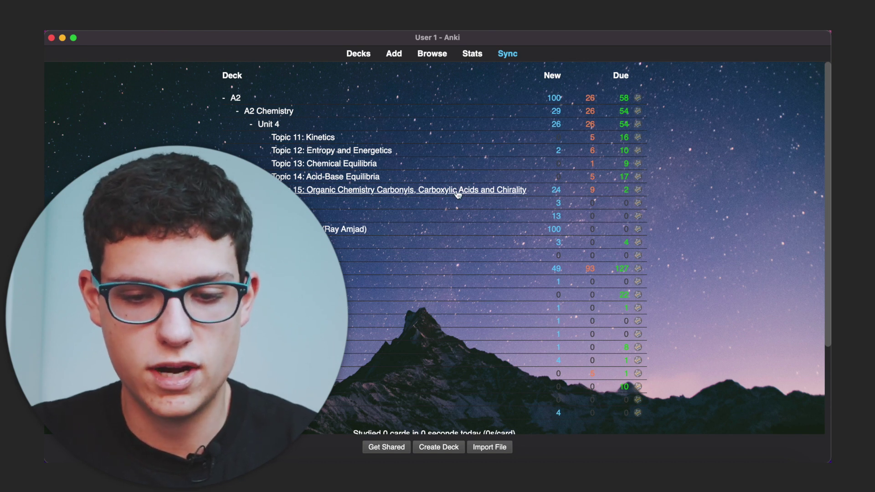
pyautogui.click(518, 192)
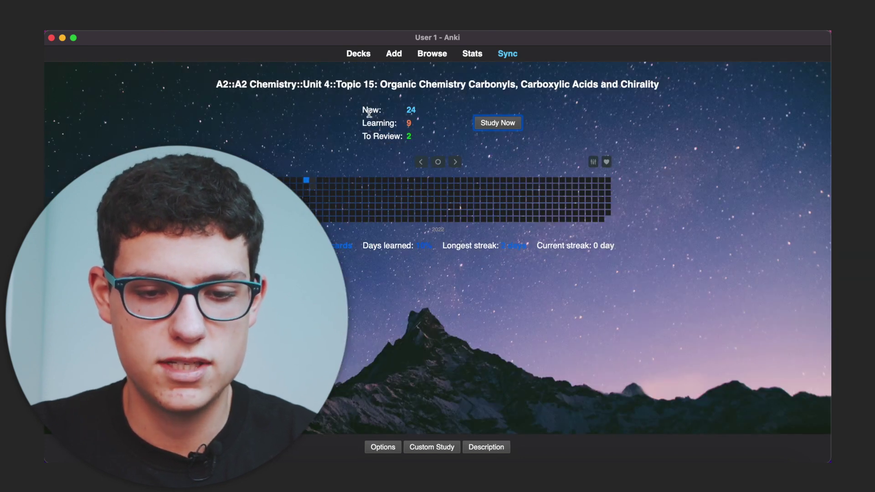
pyautogui.click(502, 124)
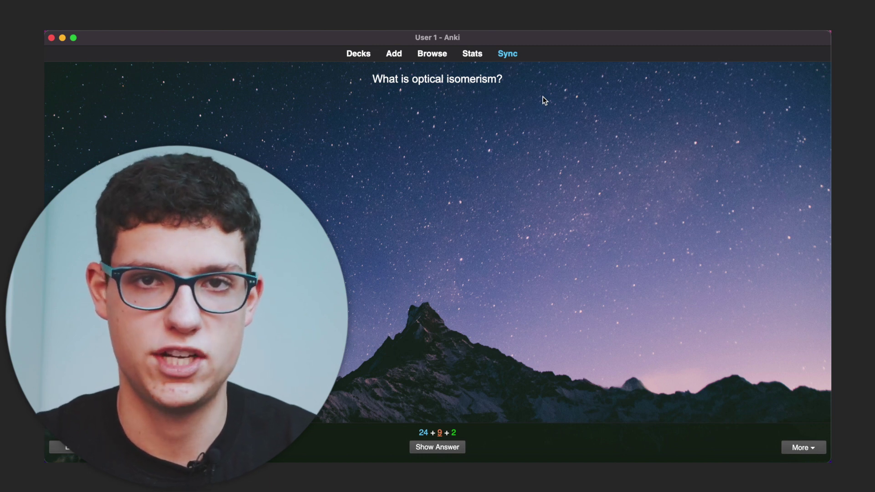
# - Reveal the answer to the optical isomerism card, read it, and rate the card with the 1d interval
pyautogui.press('space')
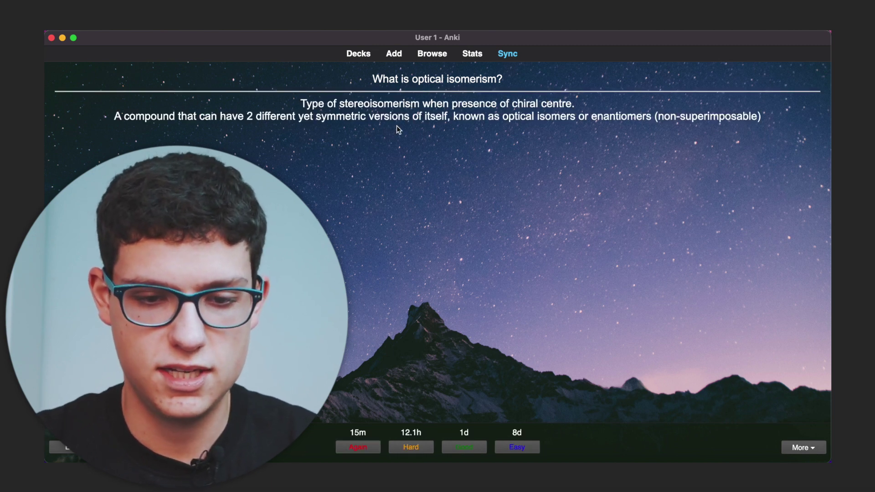
pyautogui.moveTo(248, 118); pyautogui.dragTo(616, 119)
pyautogui.click(621, 118)
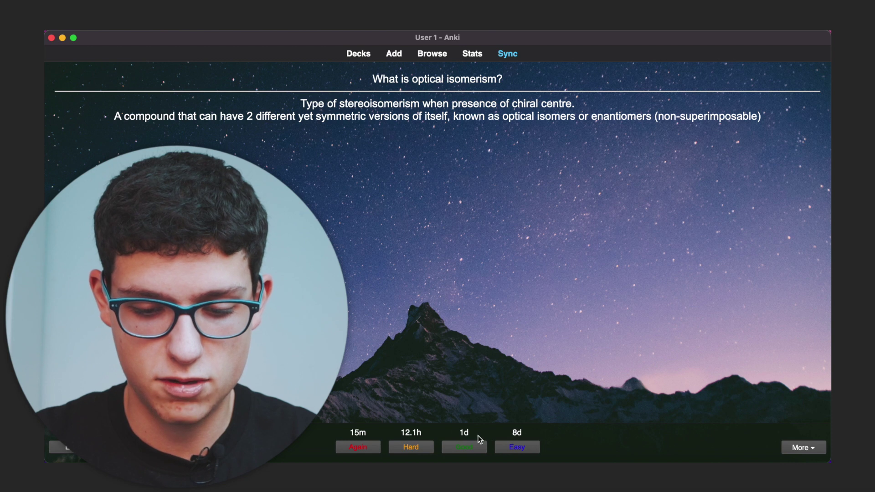
pyautogui.click(469, 447)
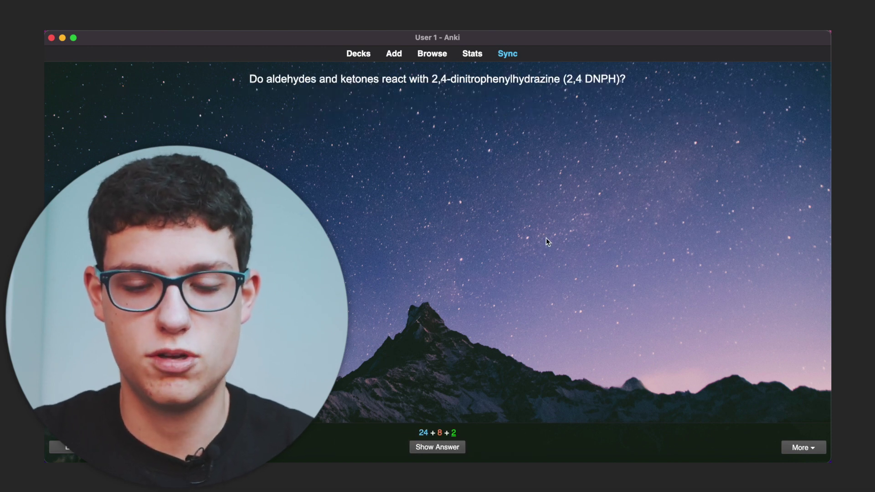
# - Return to the deck list and collapse the Unit 4, A2 Chemistry and A2 decks
pyautogui.press('d')
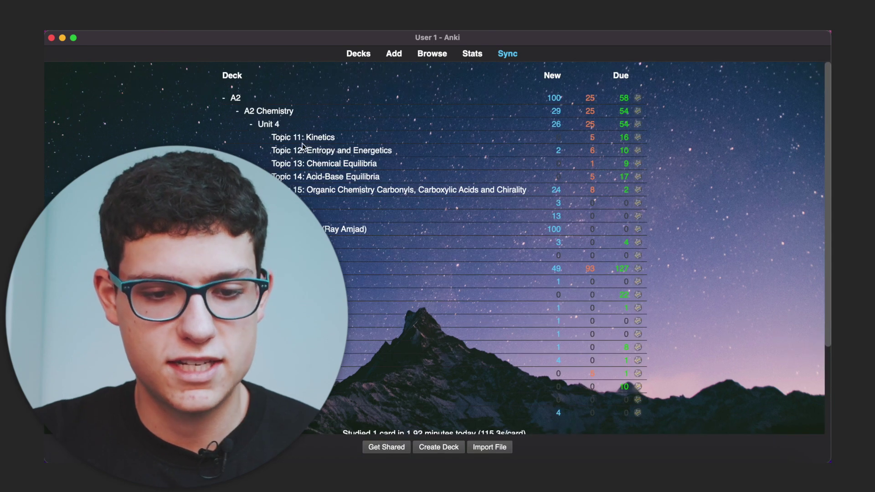
pyautogui.click(251, 124)
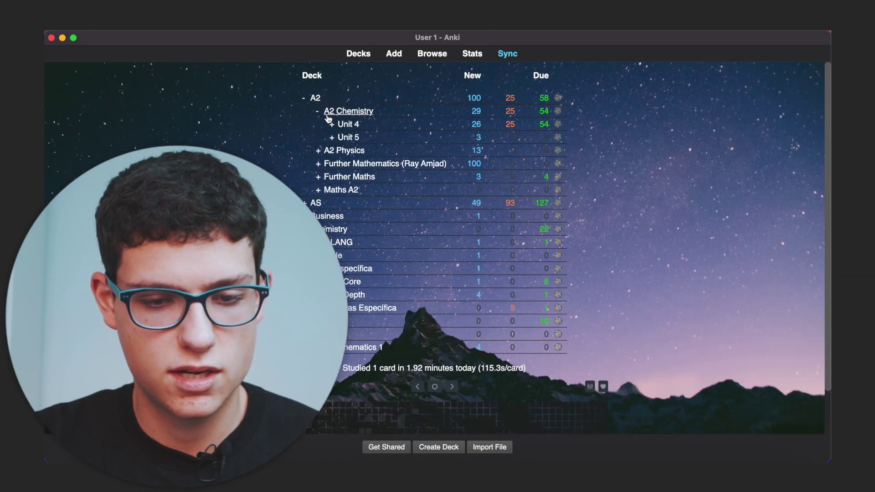
pyautogui.click(319, 111)
pyautogui.click(318, 98)
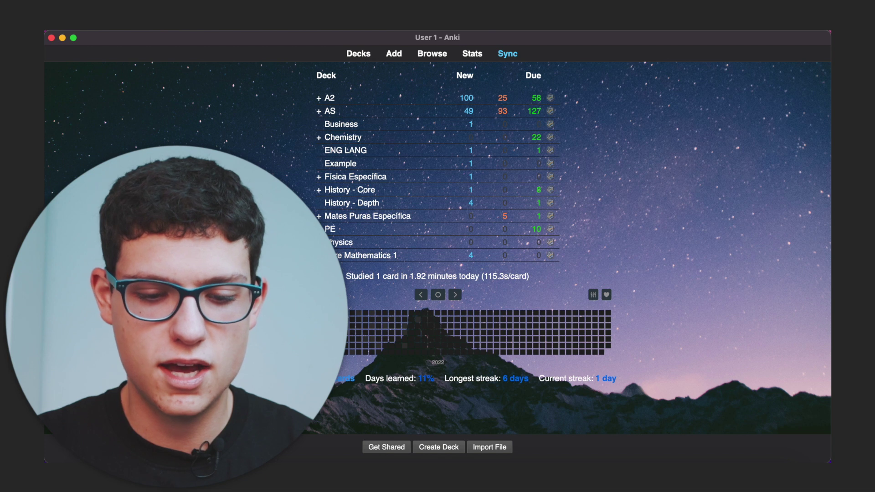
# - Show the previous year, 2021, in the review heatmap and inspect the reviews for April 21
pyautogui.click(420, 294)
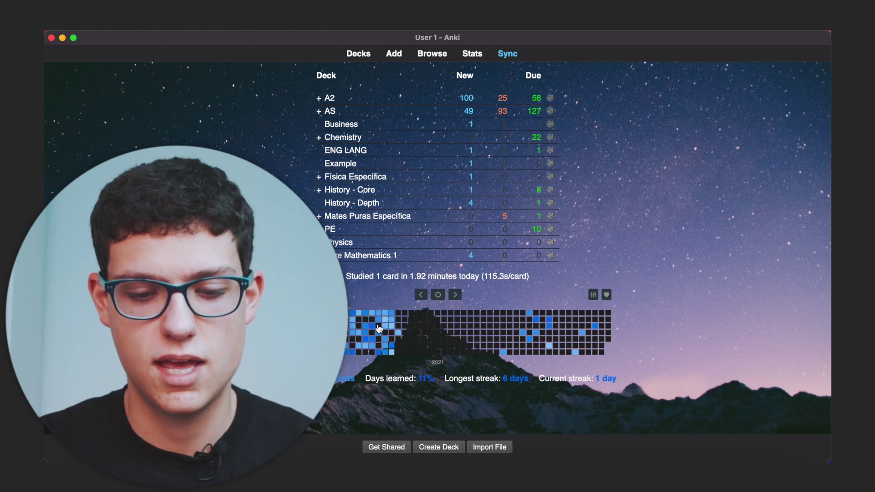
pyautogui.moveTo(370, 331)
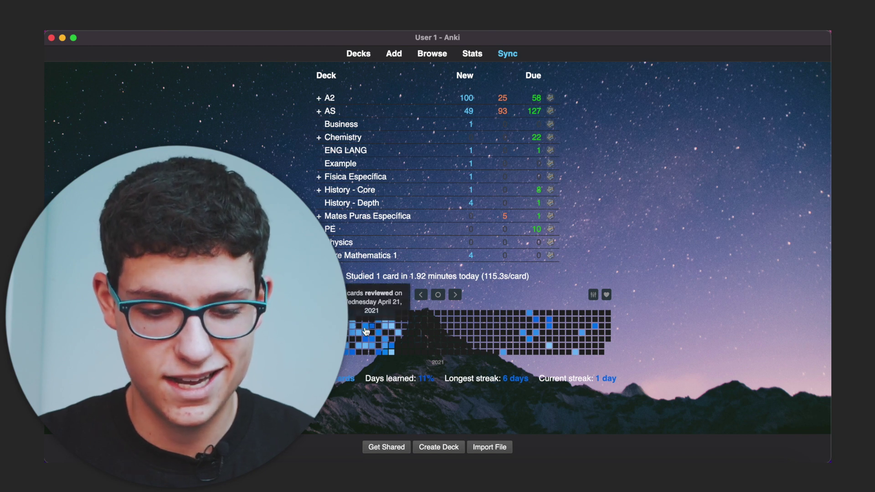
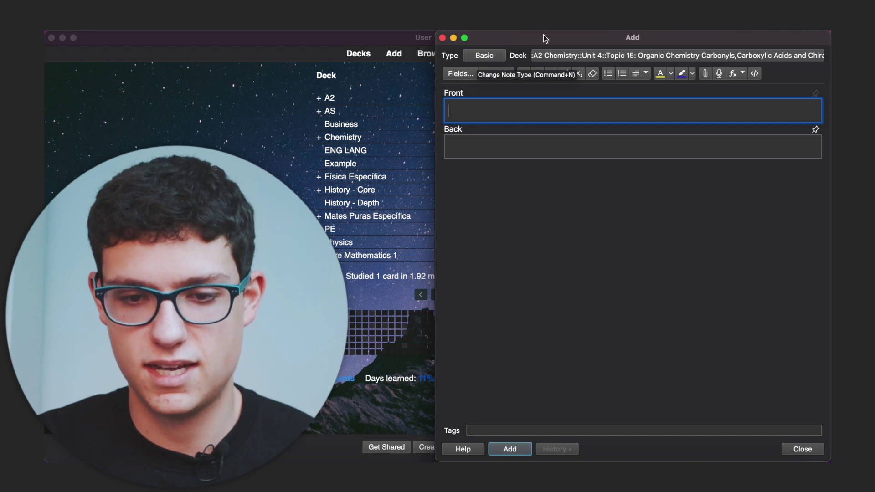
# - Look through the available target decks for a new Basic note without choosing a different one
pyautogui.click(594, 56)
pyautogui.scroll(-5, 576, 189)
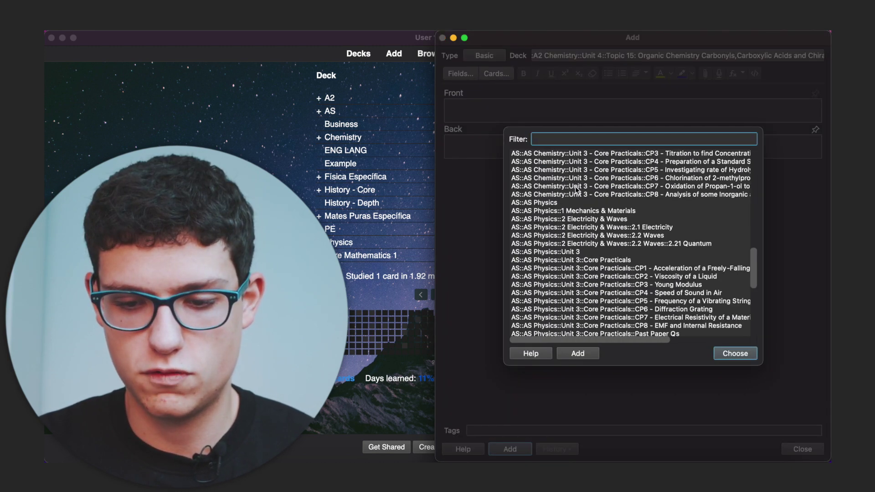
pyautogui.scroll(5, 576, 189)
pyautogui.press('Escape')
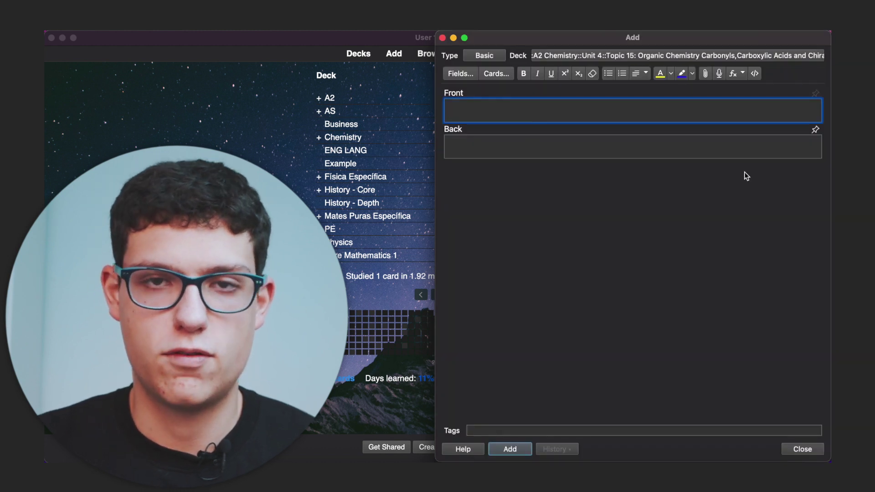
# - Enter "Hello" as the front of the new Basic card
pyautogui.click(567, 155)
pyautogui.click(557, 114)
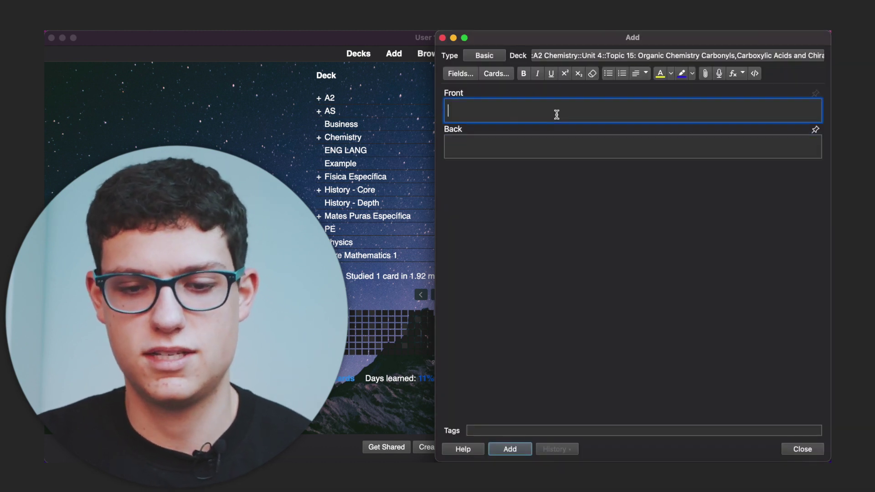
pyautogui.write('Hello')
# - Insert a MathJax block on the back of the card containing ax^2 + bx + c
pyautogui.click(529, 144)
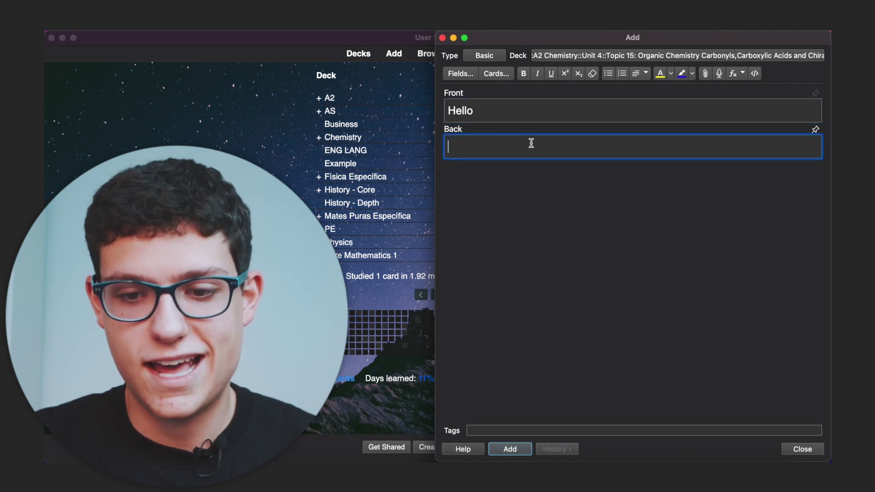
pyautogui.click(742, 75)
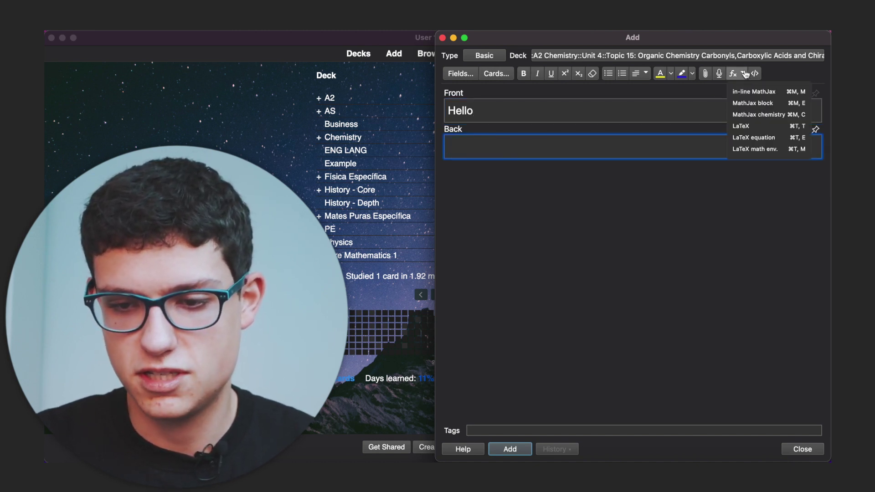
pyautogui.click(768, 104)
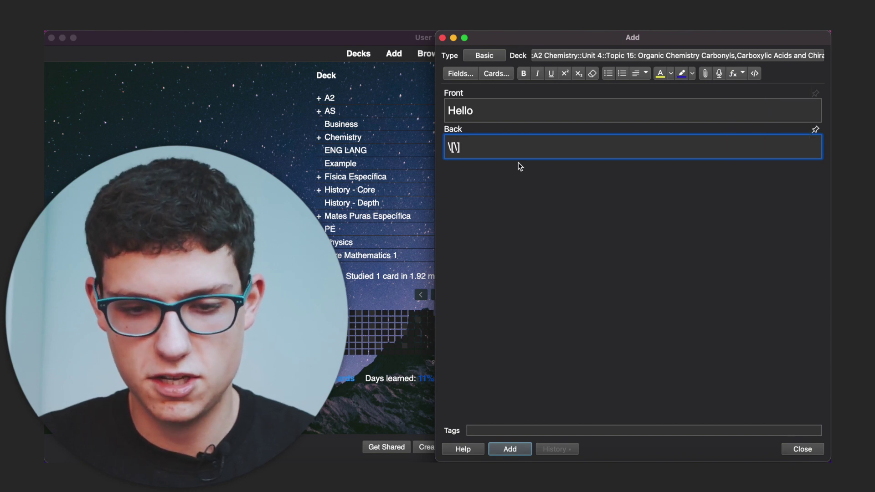
pyautogui.write('a')
pyautogui.press('BackSpace')
pyautogui.write('ax')
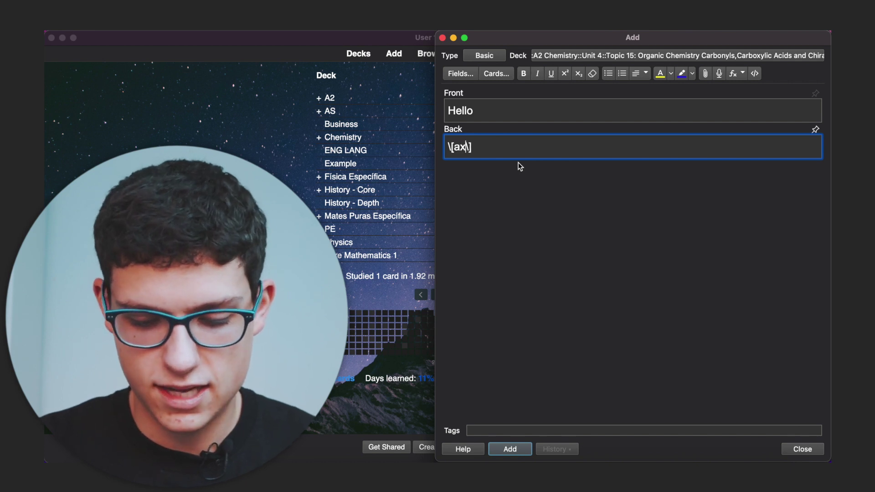
pyautogui.write('^2 + b')
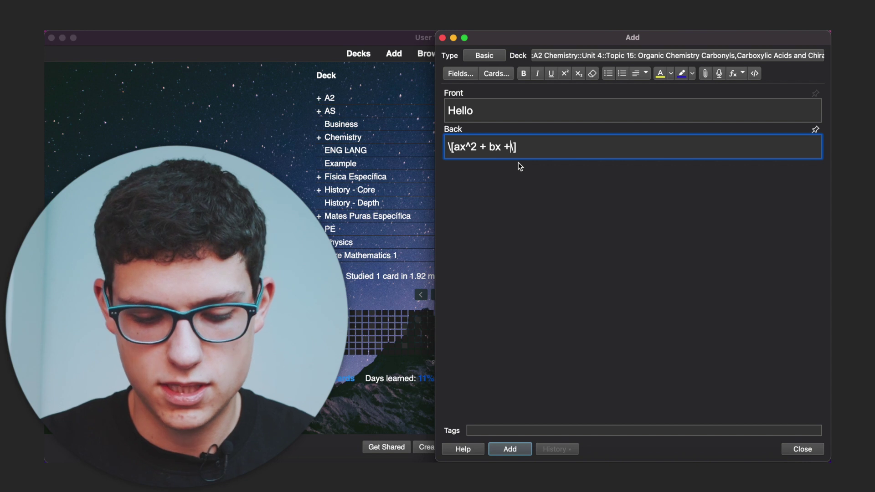
# - Preview the back of the card to check how the equation renders, and return to the note
pyautogui.click(500, 77)
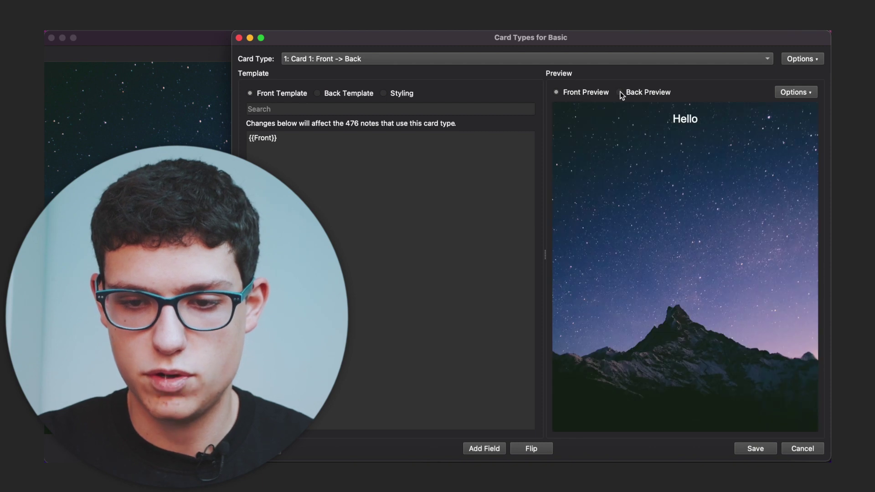
pyautogui.click(619, 92)
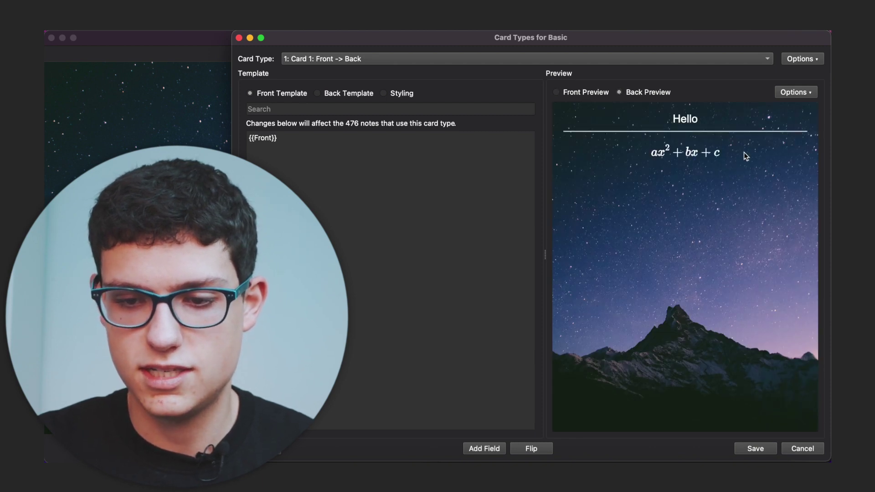
pyautogui.press('Escape')
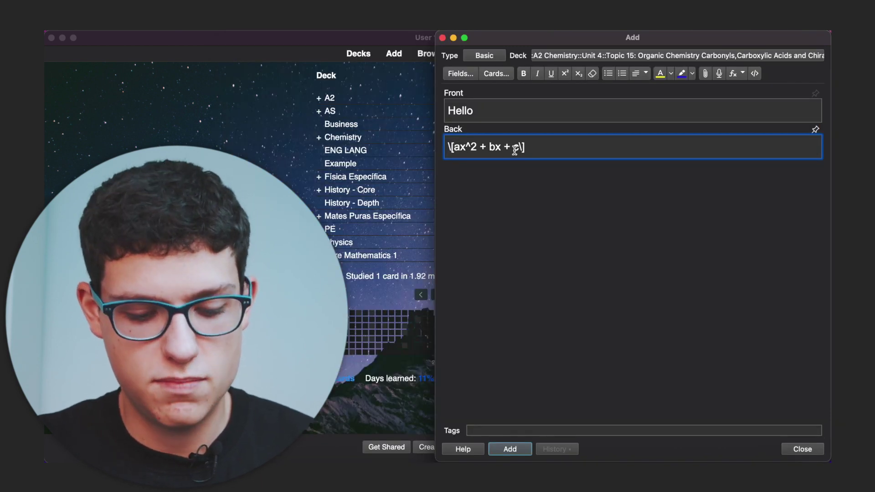
# - Enlarge the equation on the back by wrapping ax^2 + bx + c in \Huge{}
pyautogui.write('\\Huge{')
pyautogui.click(554, 146)
pyautogui.write('}')
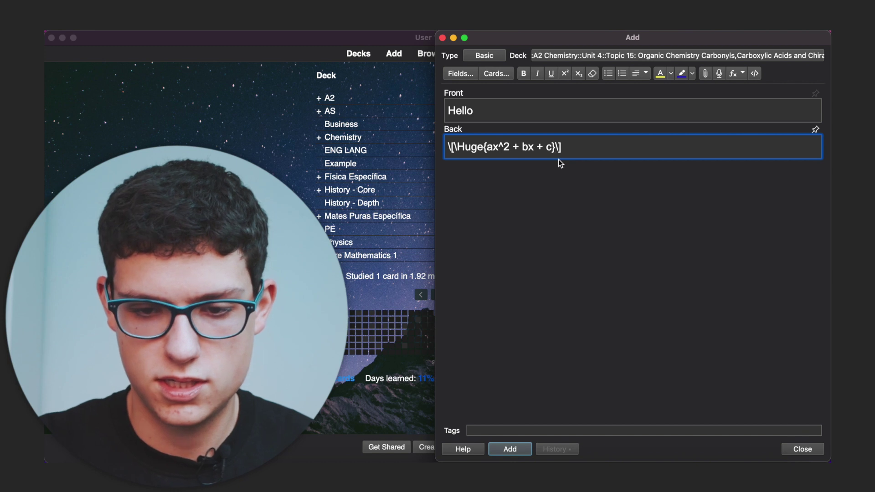
# - Preview the back of the card with the enlarged equation, and close the note without adding it
pyautogui.click(496, 73)
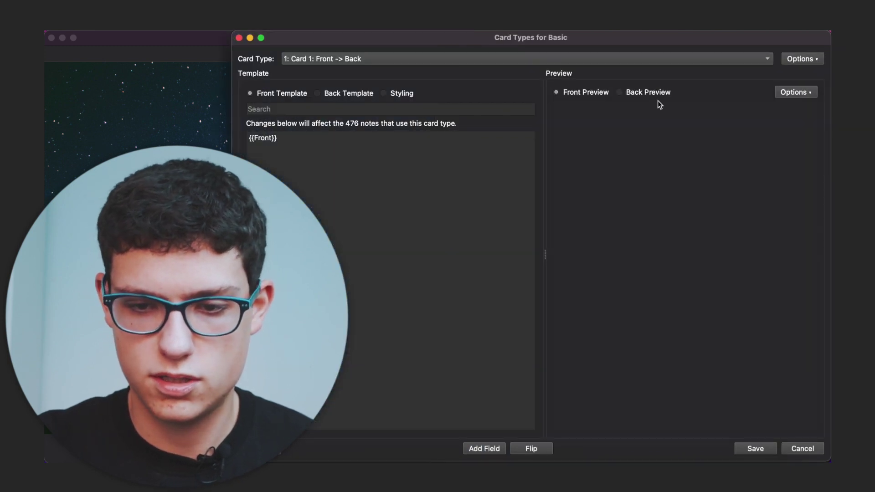
pyautogui.click(624, 92)
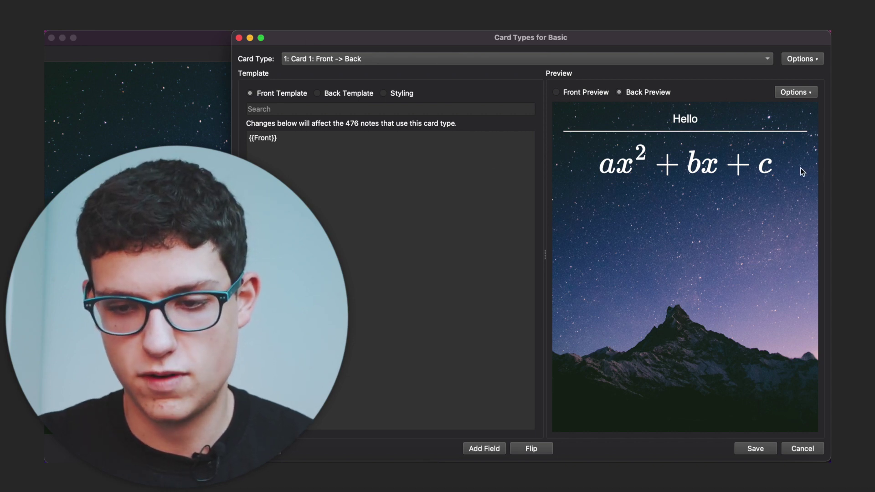
pyautogui.press('Escape')
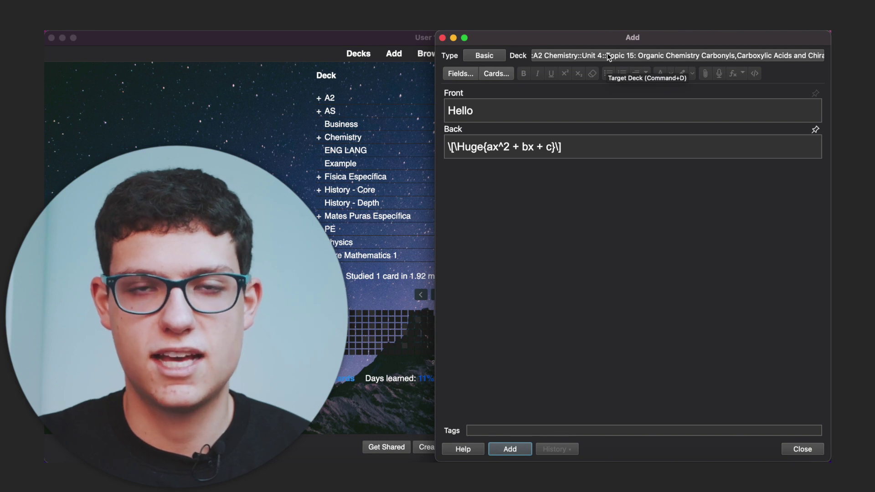
pyautogui.press('Escape')
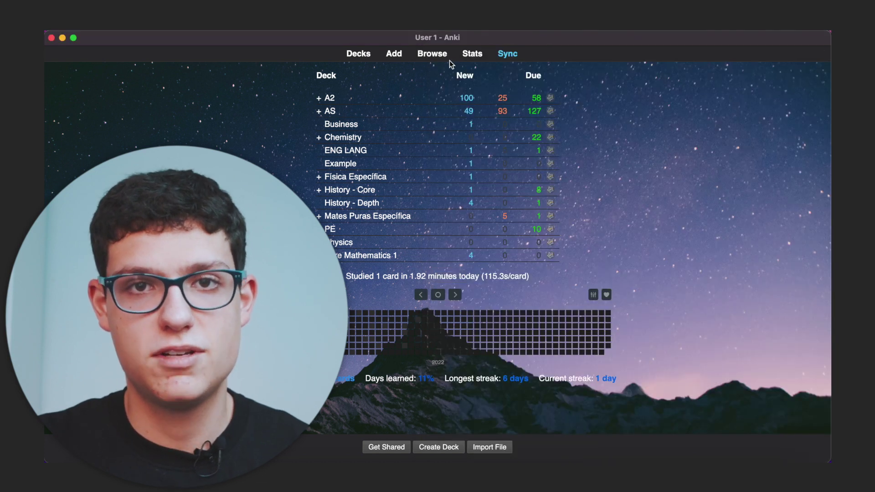
# - Open the card browser, look through the deck tree, and list the cards from all decks
pyautogui.click(432, 55)
pyautogui.scroll(-10, 409, 133)
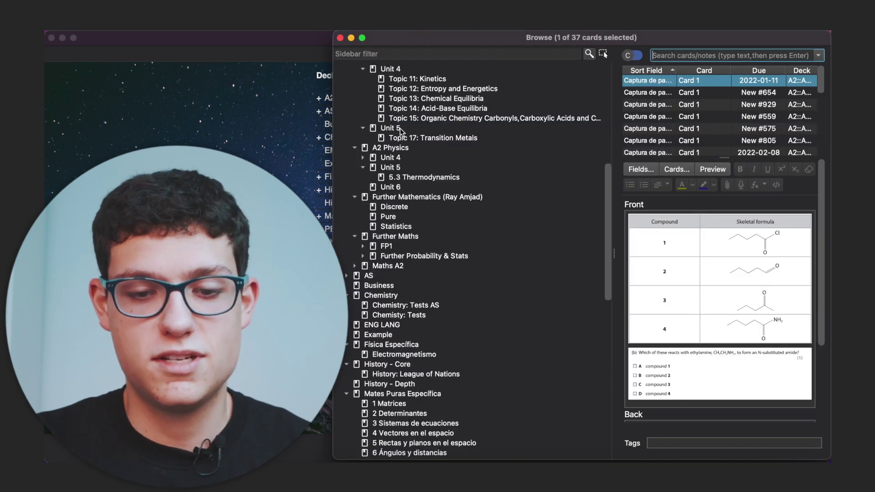
pyautogui.scroll(7, 407, 130)
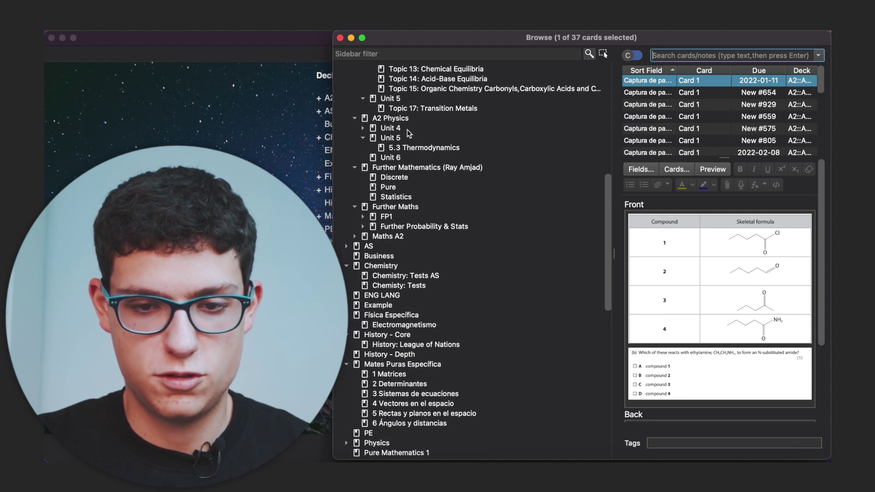
pyautogui.click(385, 54)
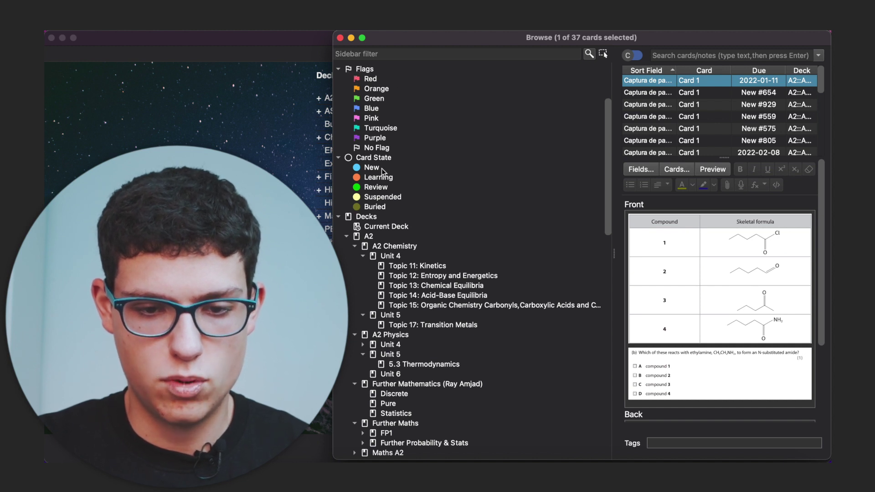
pyautogui.click(370, 218)
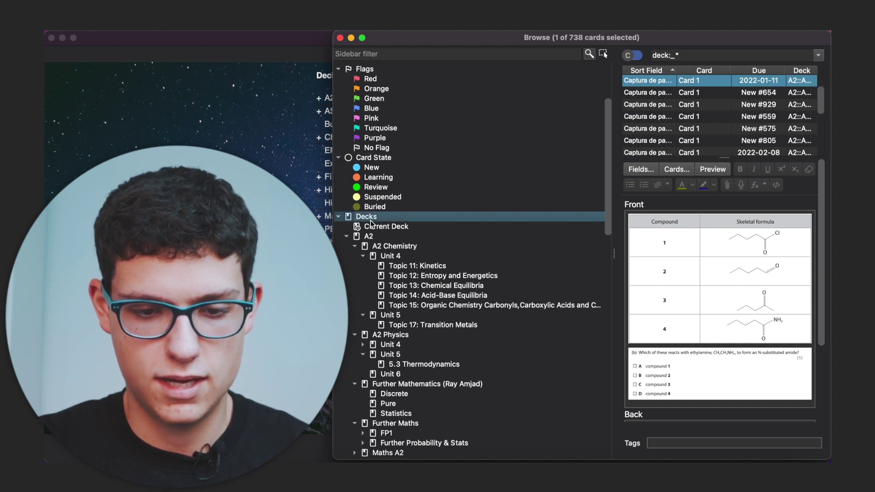
# - List the A2 Chemistry Unit 4 cards in Topic 12: Entropy and Energetics and in Topic 14: Acid-Base Equilibria
pyautogui.click(424, 276)
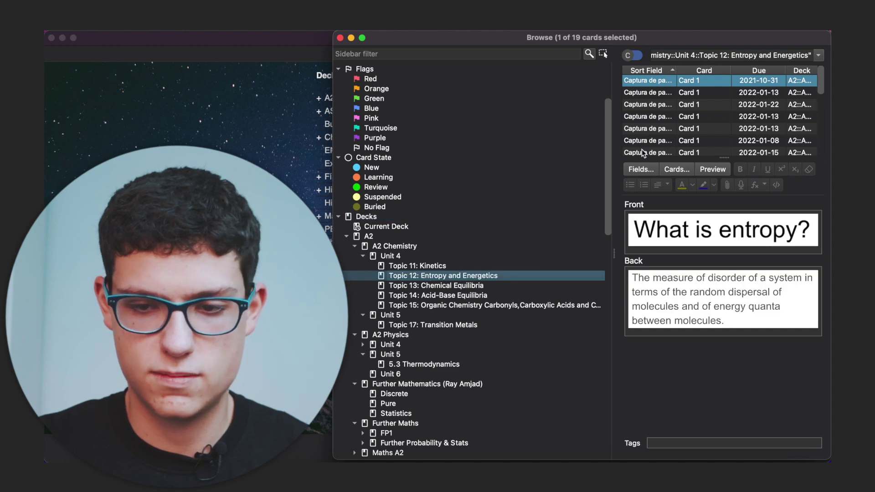
pyautogui.scroll(-3, 447, 293)
pyautogui.click(454, 199)
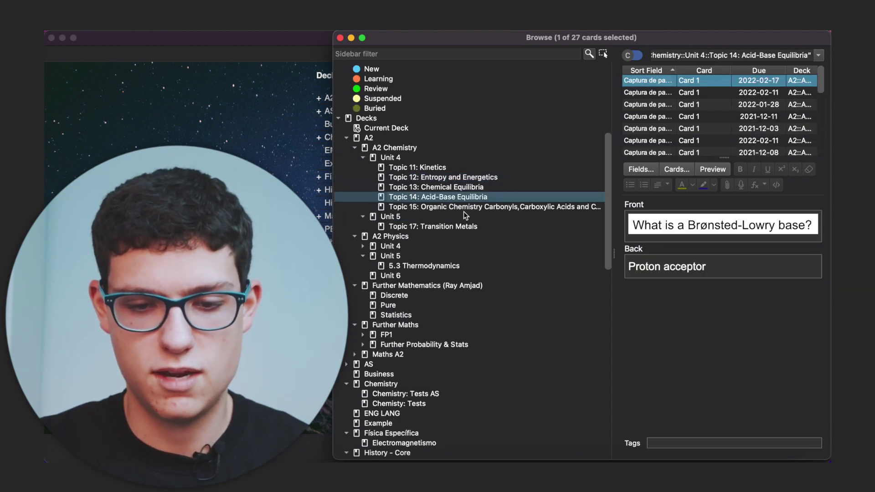
# - View the "What is chirality?" card in the Topic 15 organic chemistry deck, place the cursor in its Back field, and close the browser
pyautogui.click(463, 215)
pyautogui.click(463, 208)
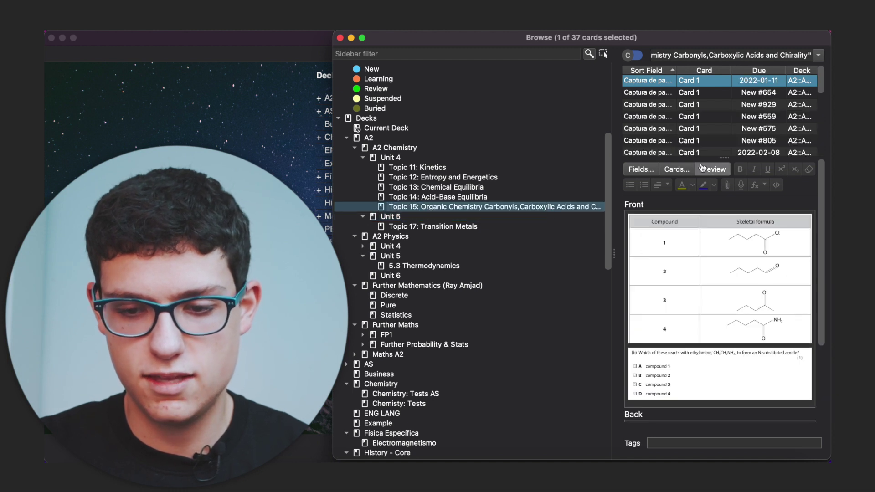
pyautogui.scroll(-10, 690, 119)
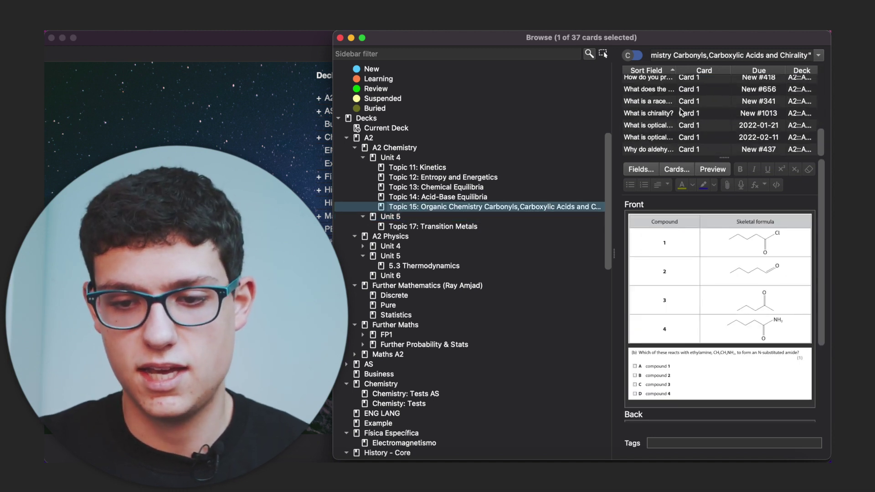
pyautogui.click(681, 112)
pyautogui.click(724, 279)
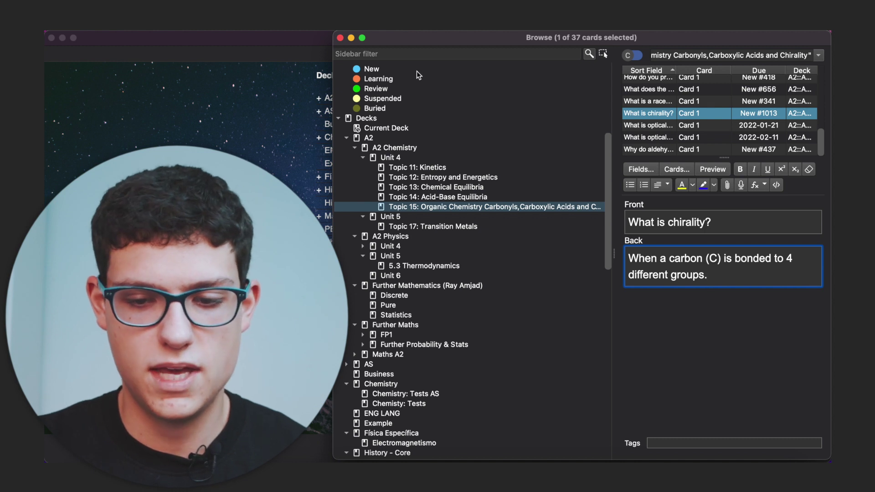
pyautogui.scroll(5, 590, 85)
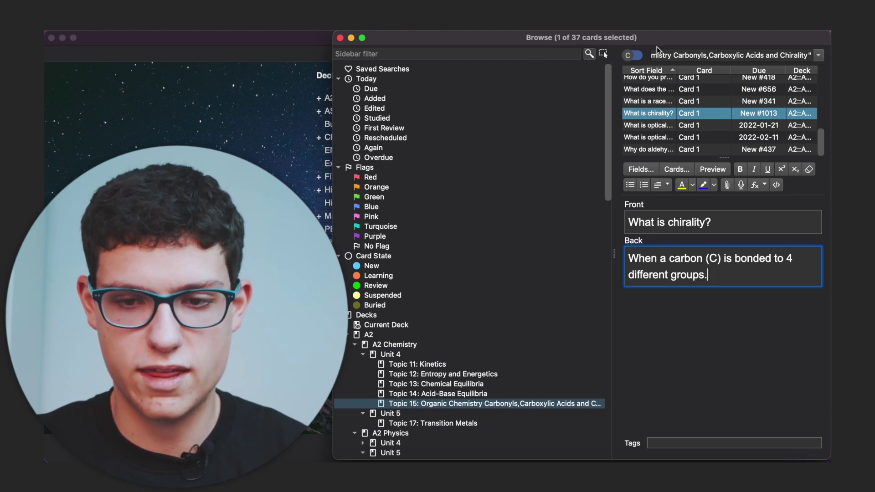
pyautogui.click(341, 38)
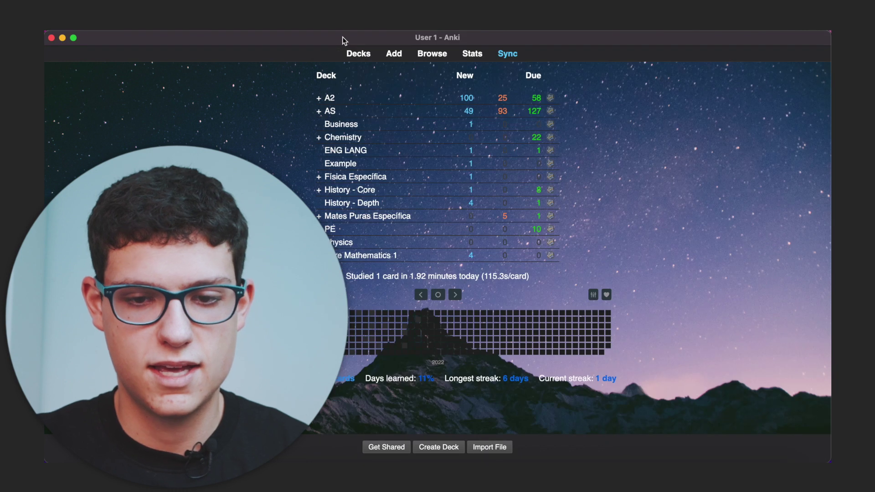
# - Open the statistics for the current deck and look over the Future Due graph and the Calendar
pyautogui.click(472, 55)
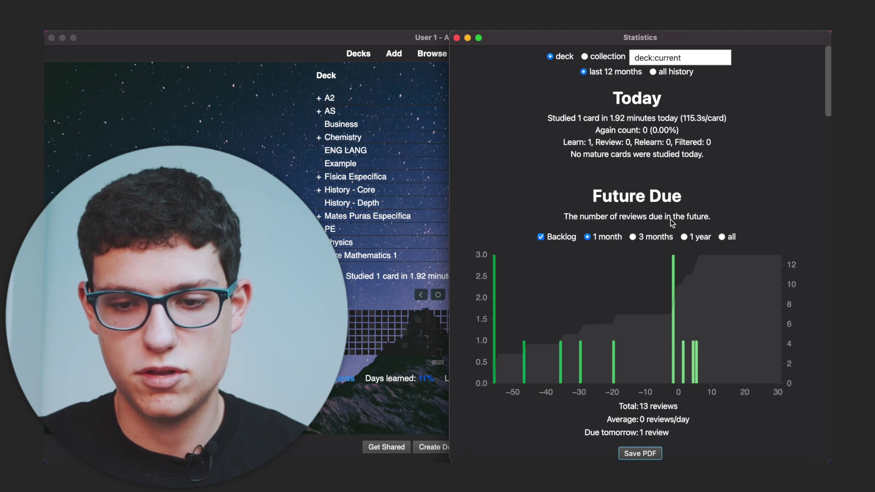
pyautogui.scroll(-10, 670, 219)
pyautogui.scroll(5, 671, 220)
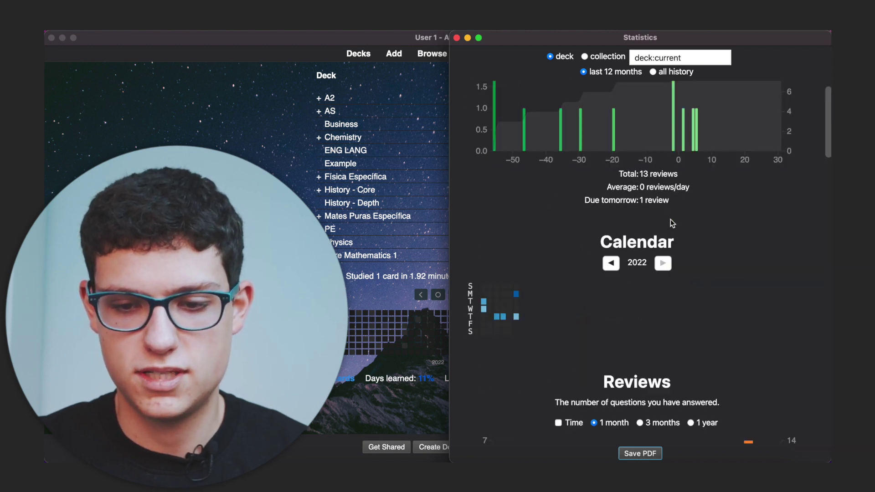
# - Examine the Card Counts breakdown by card state and the Review Intervals graph in the deck statistics
pyautogui.scroll(-12, 671, 220)
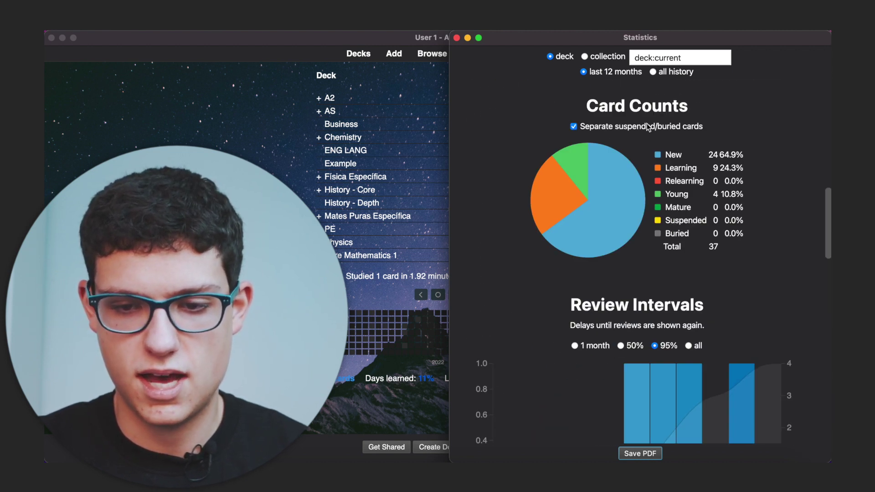
pyautogui.scroll(1, 661, 127)
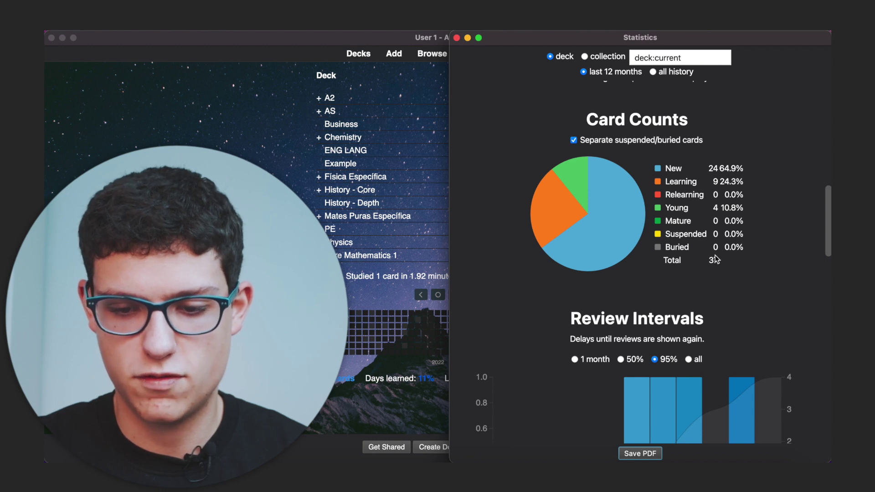
pyautogui.scroll(-5, 734, 283)
pyautogui.scroll(4, 733, 280)
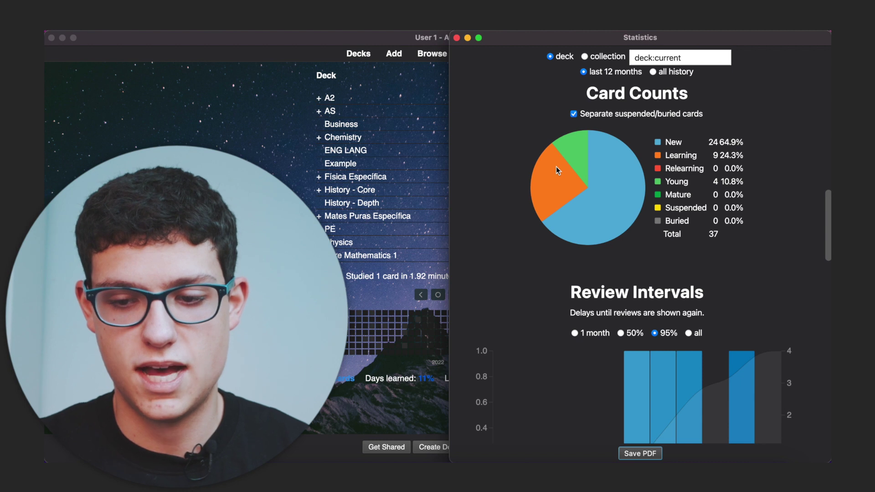
pyautogui.scroll(-1, 662, 191)
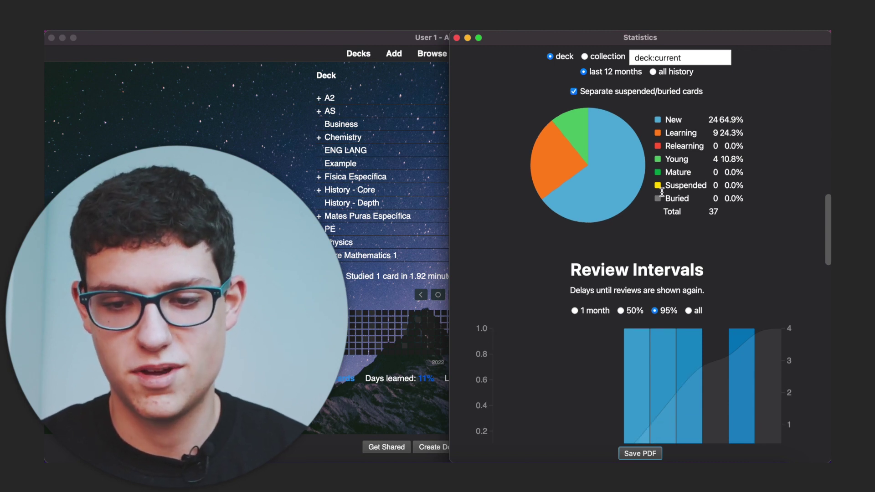
pyautogui.scroll(-2, 661, 191)
pyautogui.scroll(-3, 661, 191)
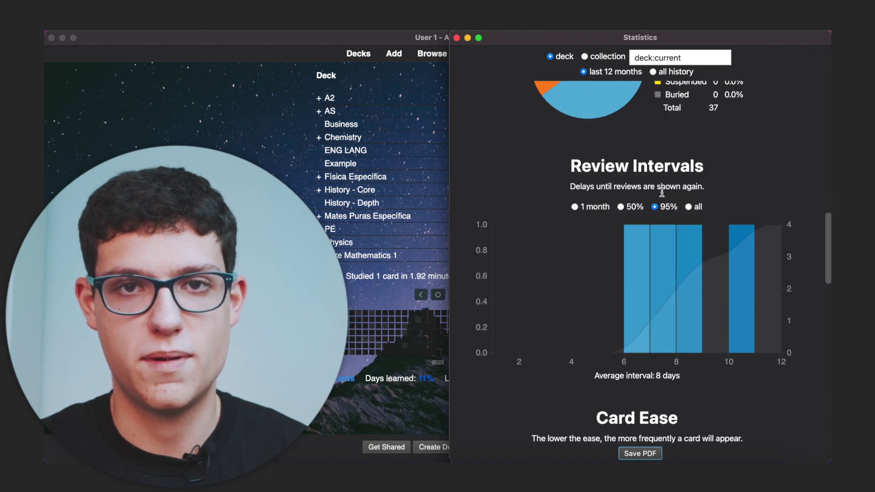